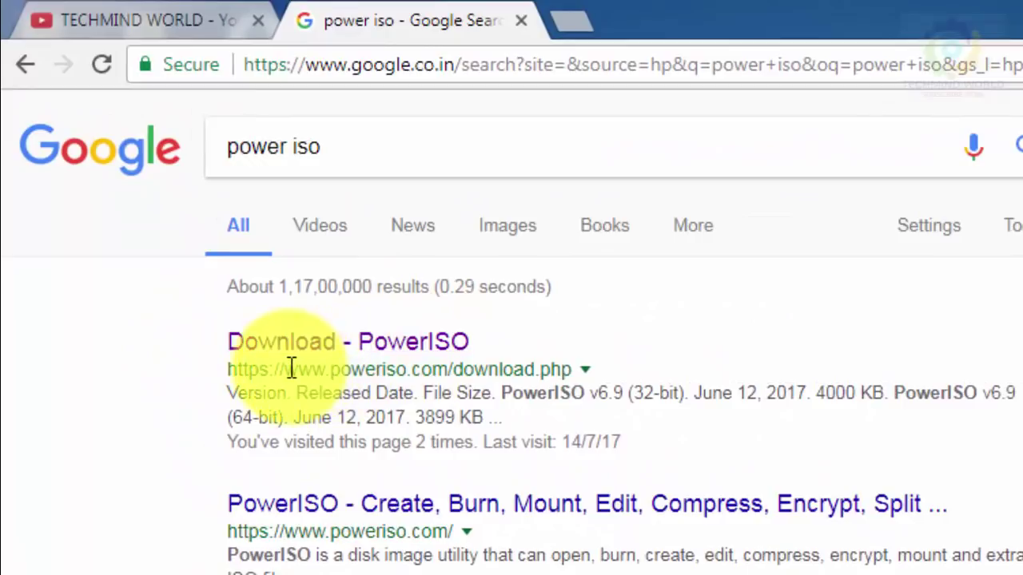
Step: Download PowerISO v6.9 (32-bit) from the PowerISO download page, skipping the optional Search Manager extension
left_click(374, 352)
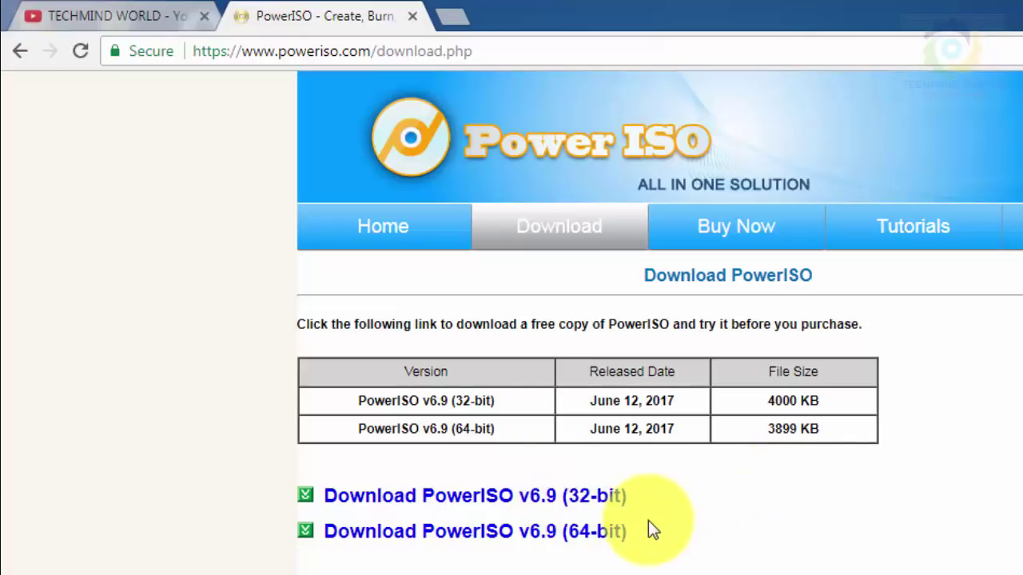
left_click(423, 502)
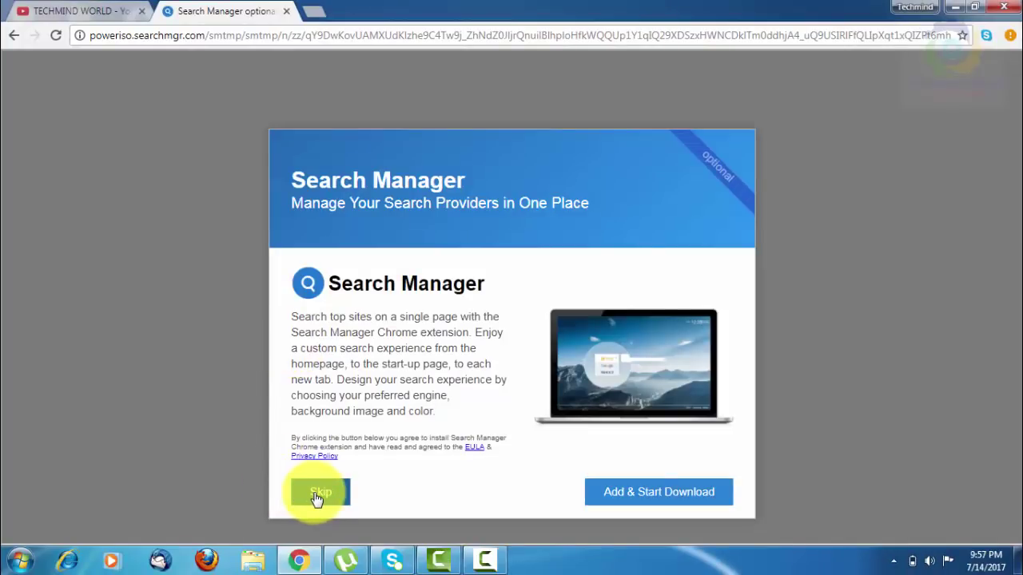
left_click(318, 494)
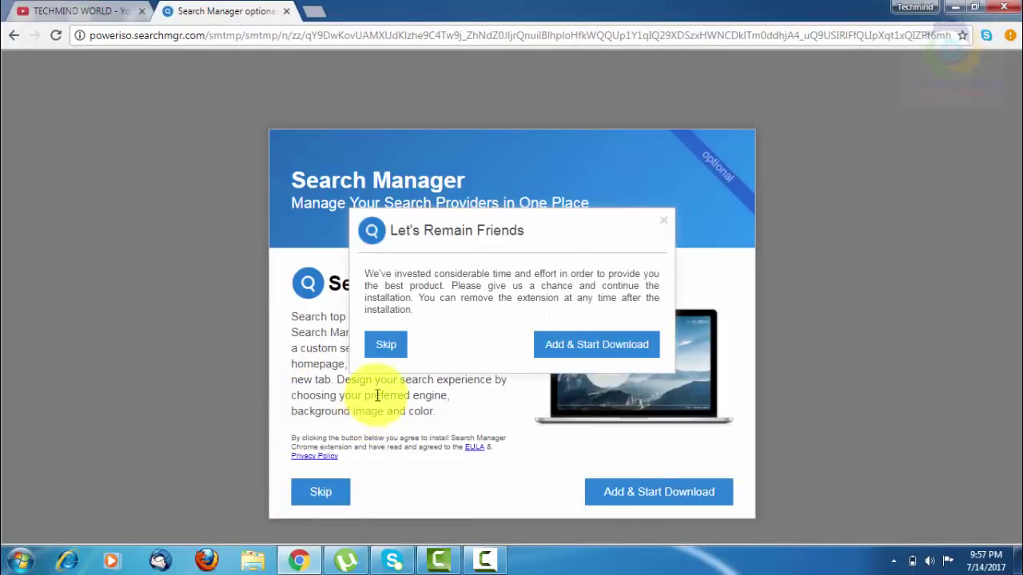
left_click(385, 350)
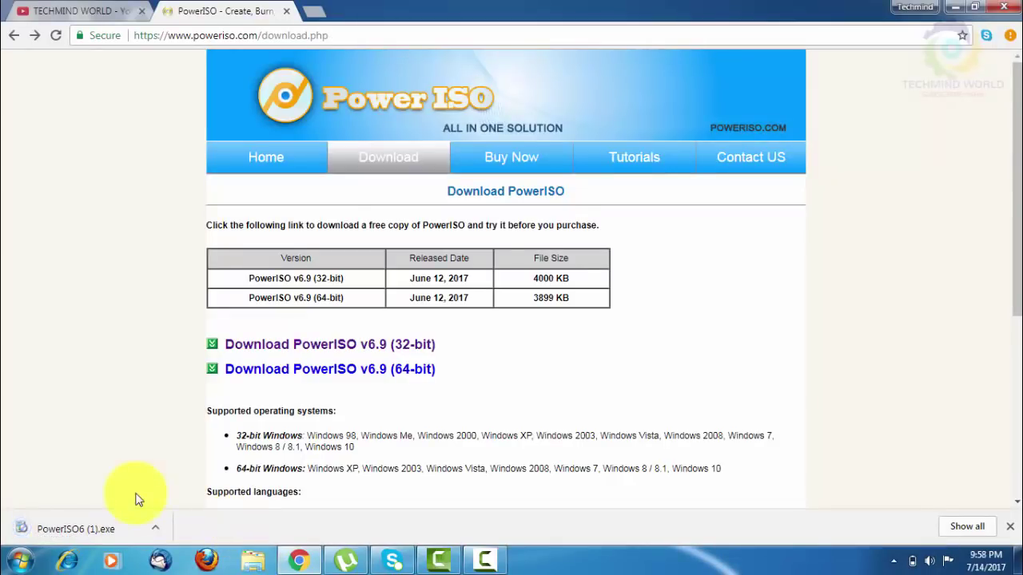
left_click(90, 527)
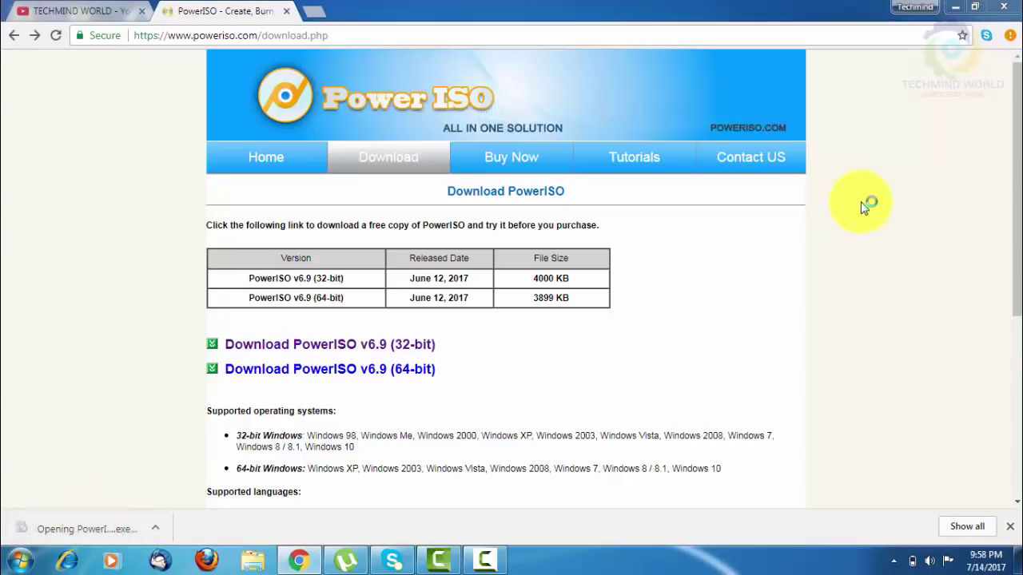
left_click(957, 7)
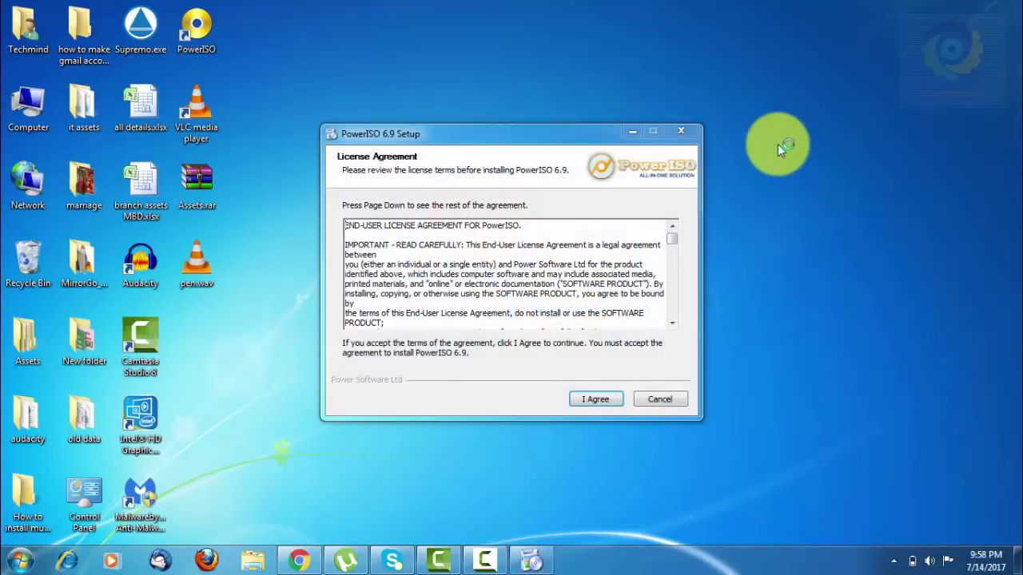
left_click(666, 398)
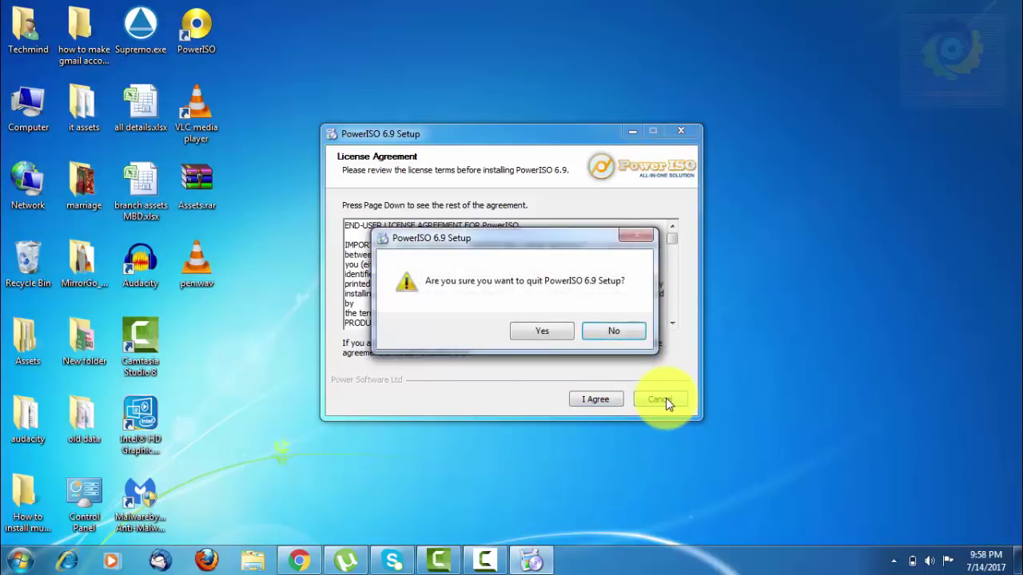
left_click(560, 336)
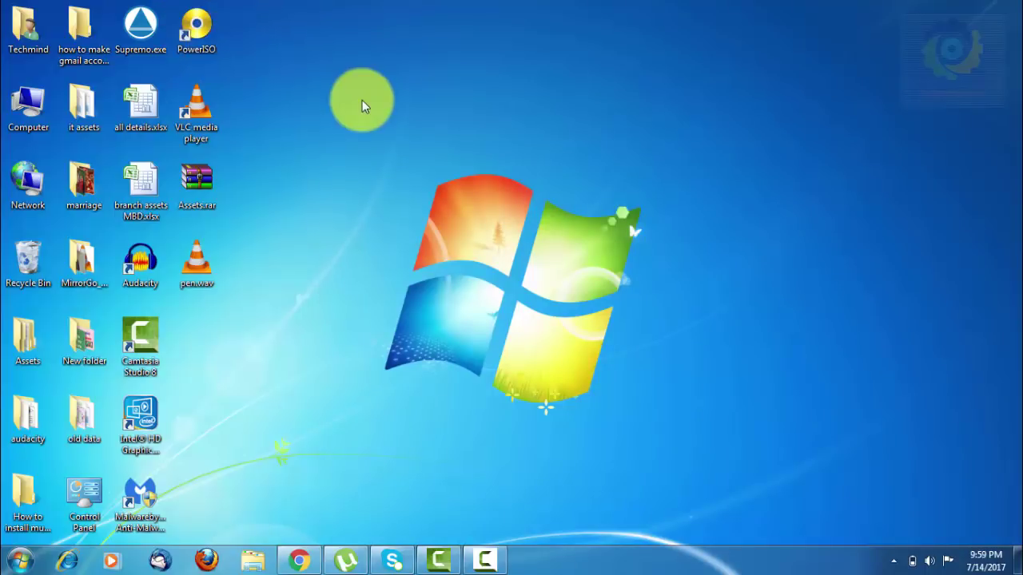
Step: Launch PowerISO unregistered and start Create Bootable USB Drive with administrator rights
double_click(206, 36)
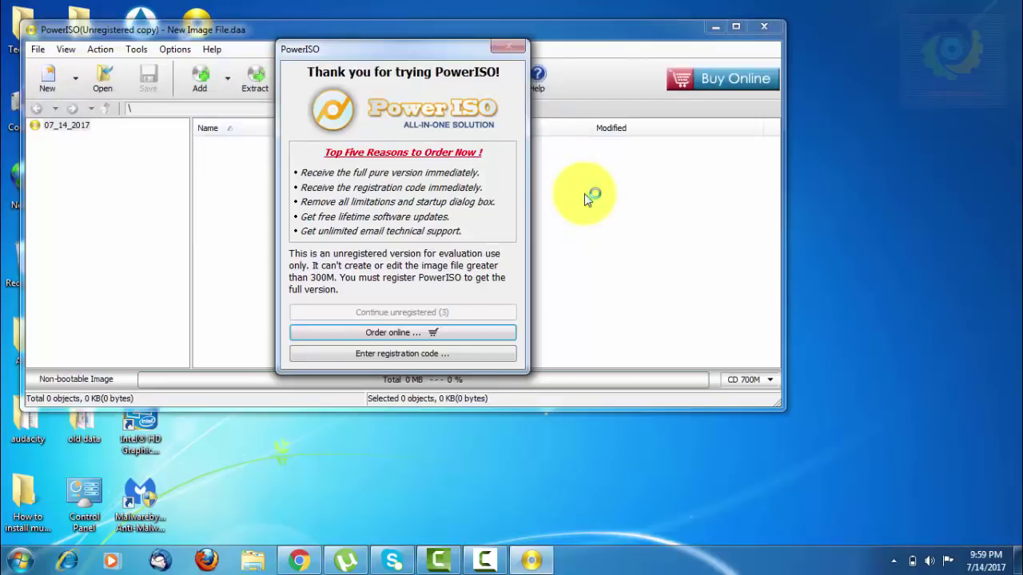
left_click(510, 47)
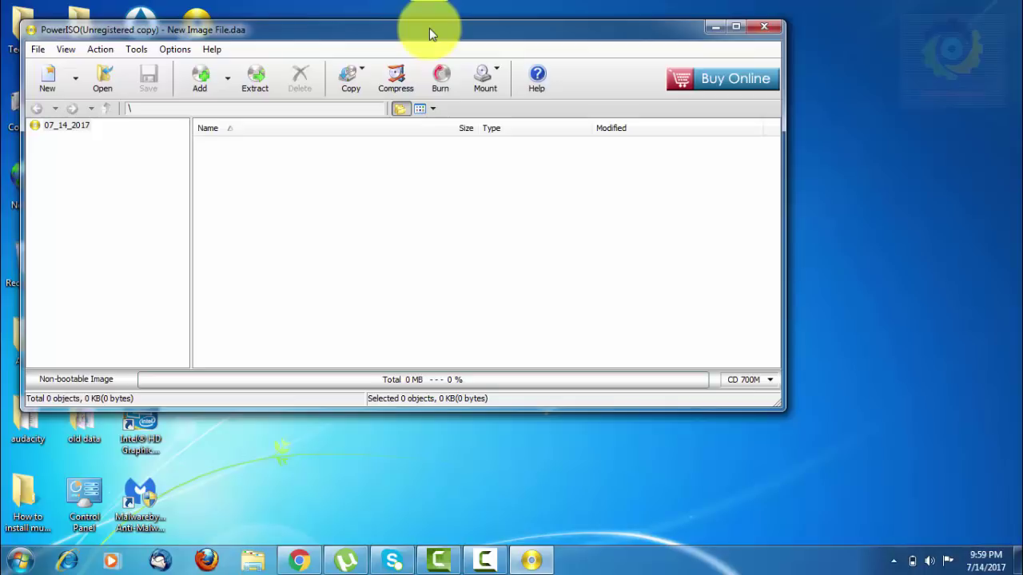
left_click(137, 49)
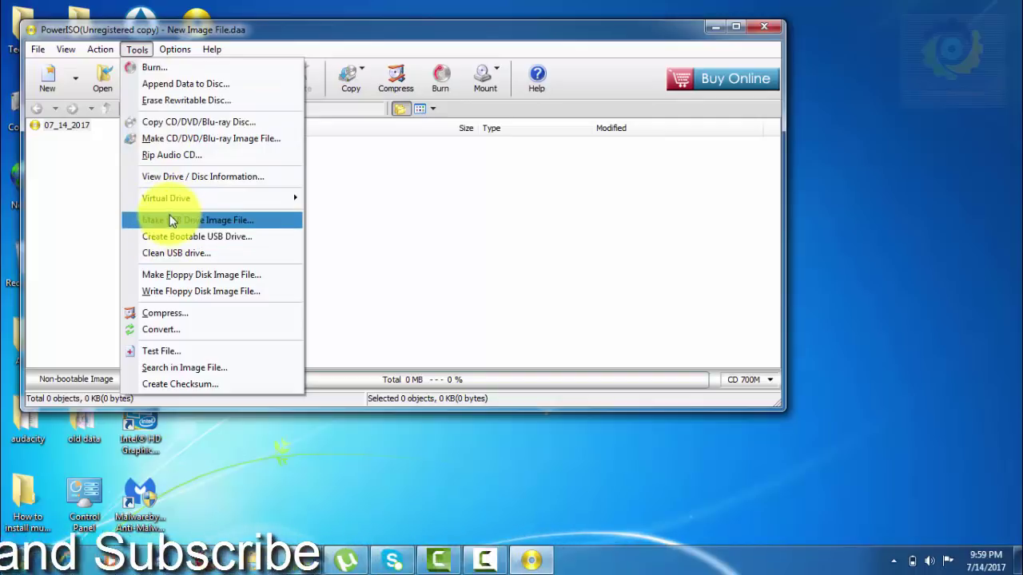
left_click(206, 238)
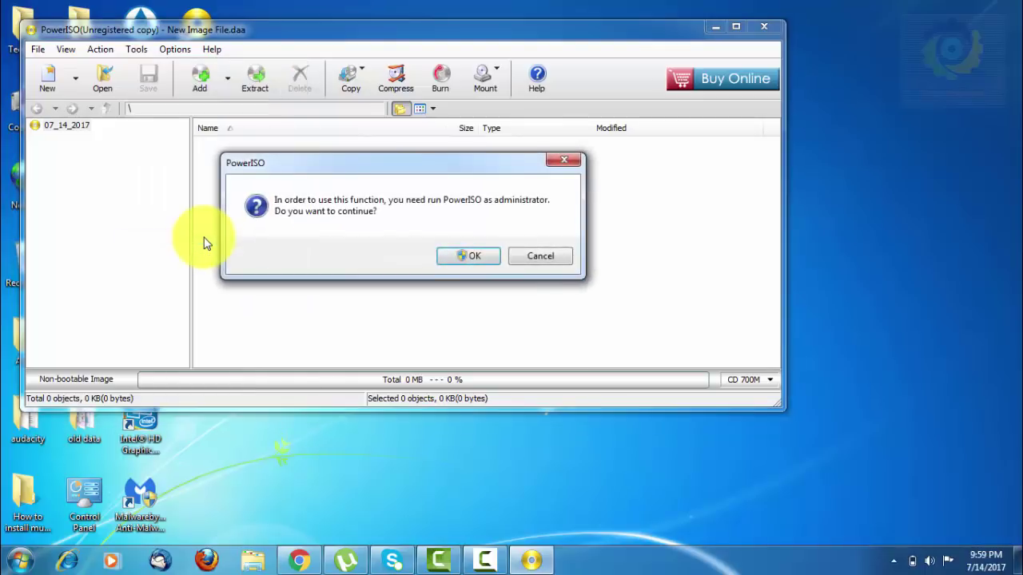
left_click(473, 256)
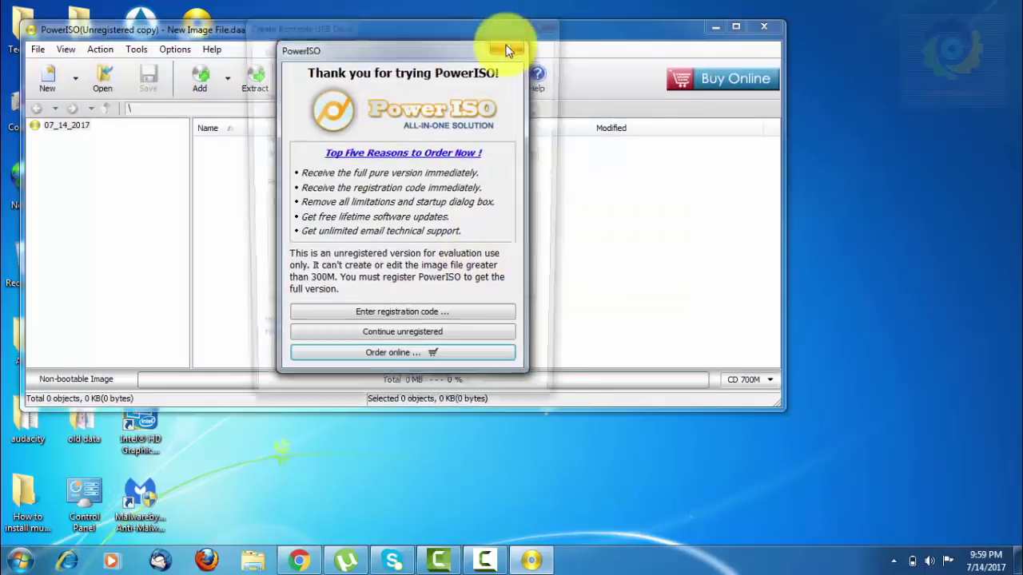
left_click(511, 44)
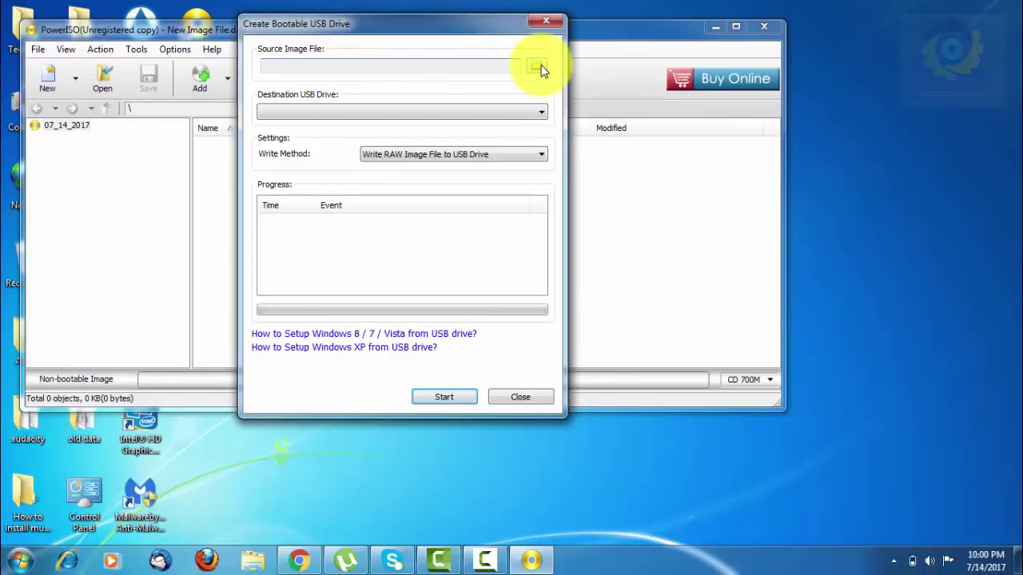
Step: Check the available destination USB drives, and close Create Bootable USB Drive together with PowerISO
left_click(465, 116)
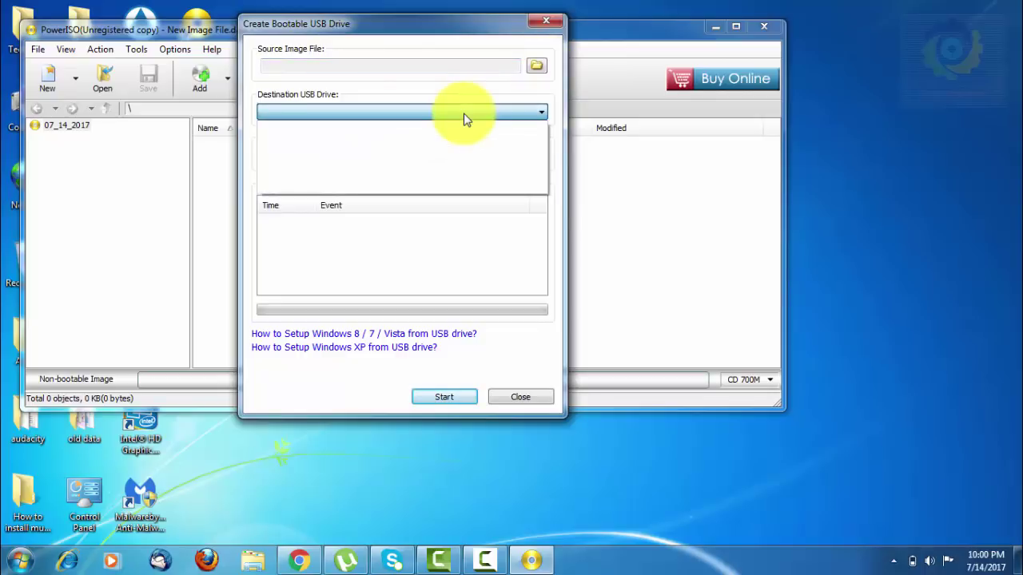
left_click(470, 46)
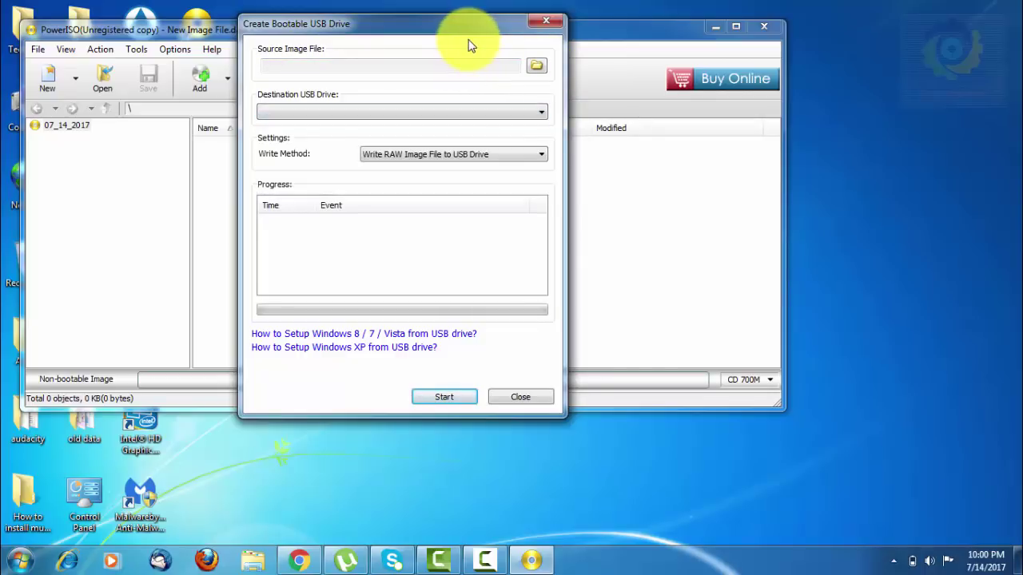
left_click(407, 113)
left_click(428, 36)
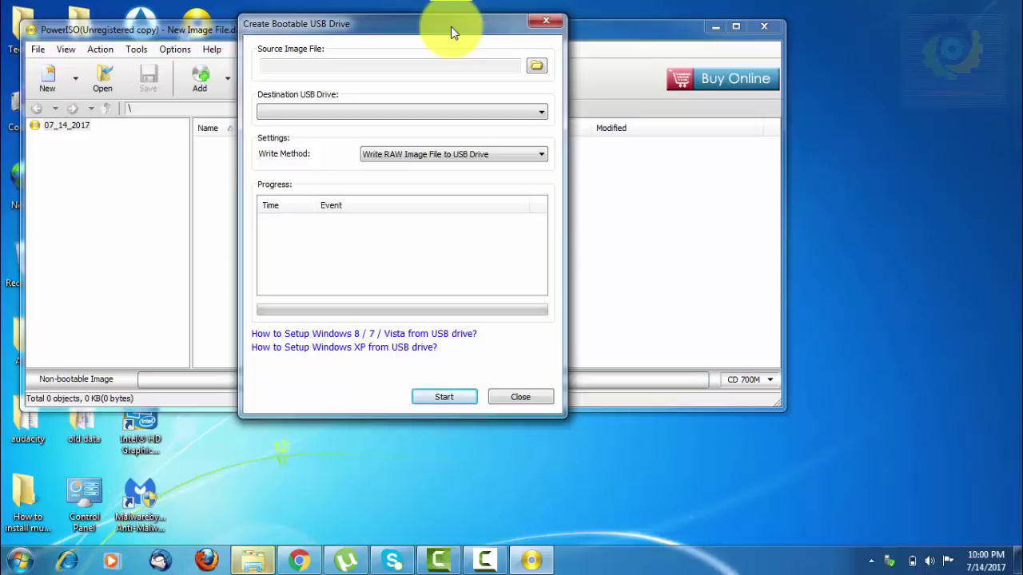
left_click(522, 108)
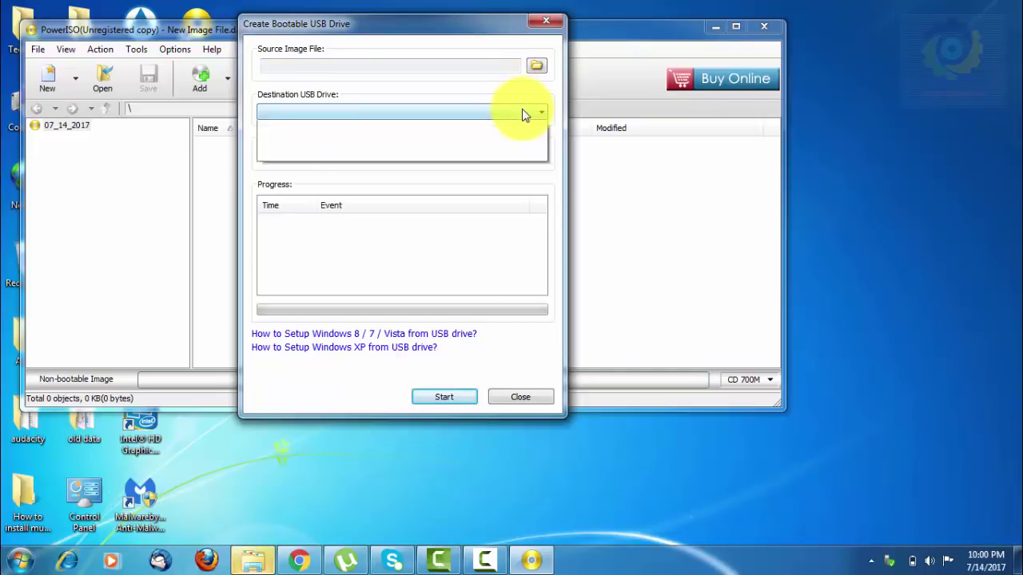
left_click(522, 109)
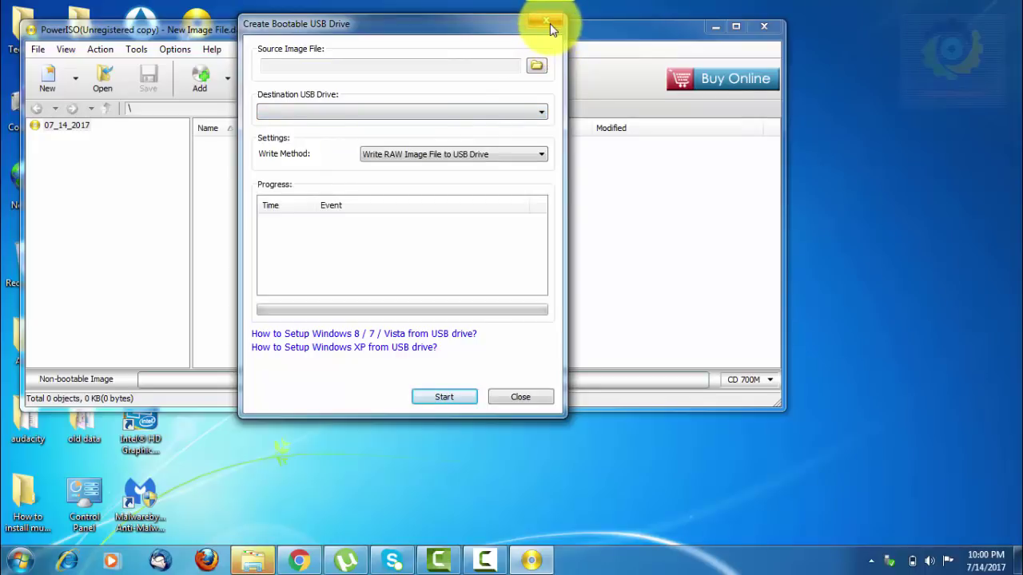
left_click(520, 397)
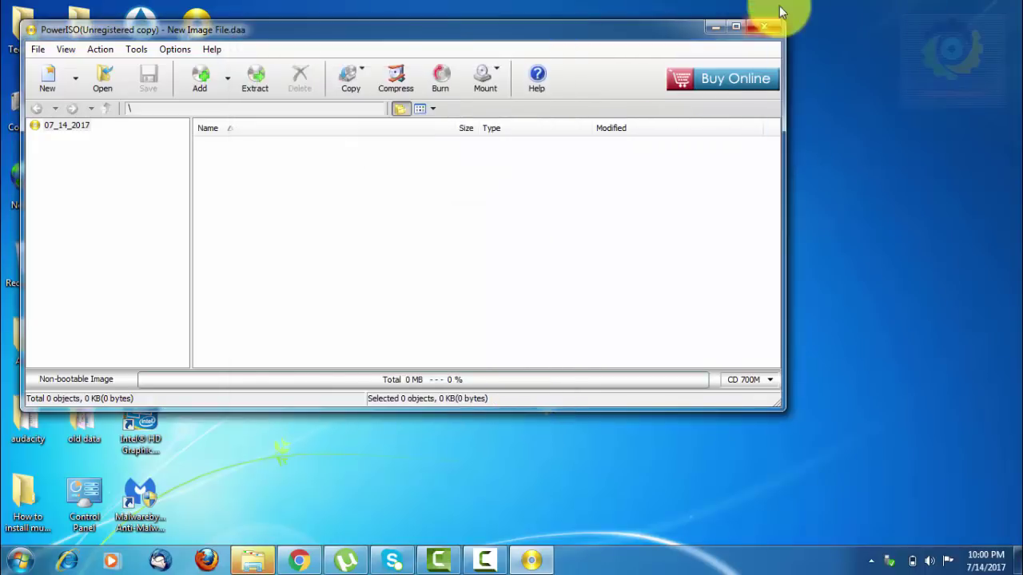
left_click(770, 28)
left_click(650, 158)
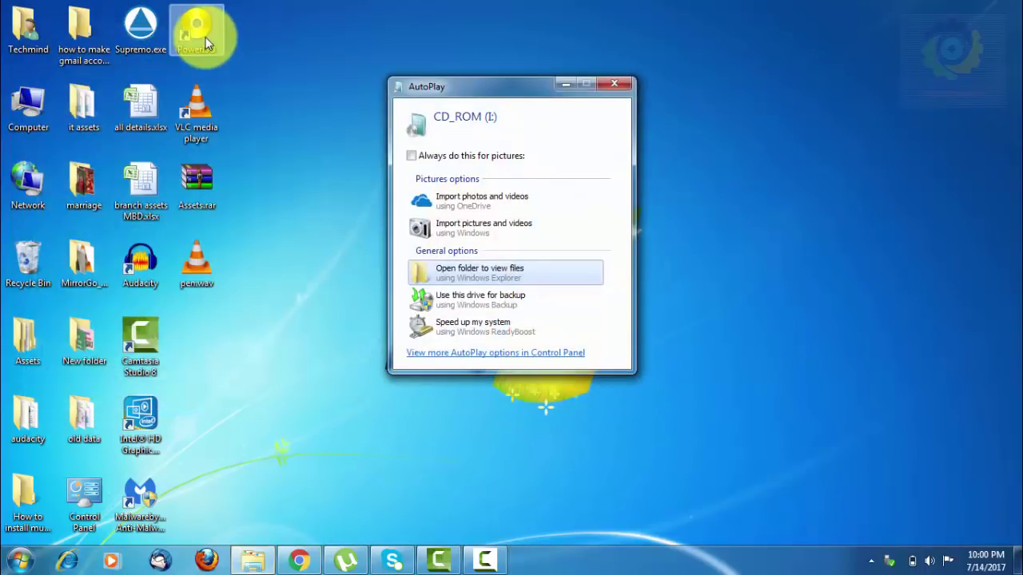
Step: Dismiss AutoPlay, reopen PowerISO unregistered and bring up Create Bootable USB Drive as administrator
left_click(614, 84)
double_click(196, 31)
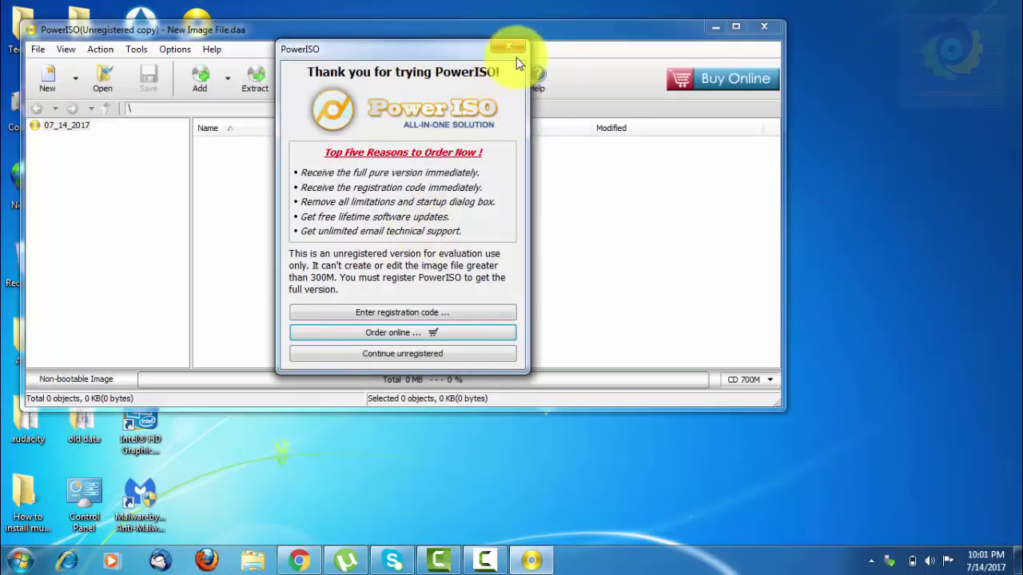
left_click(497, 46)
left_click(142, 51)
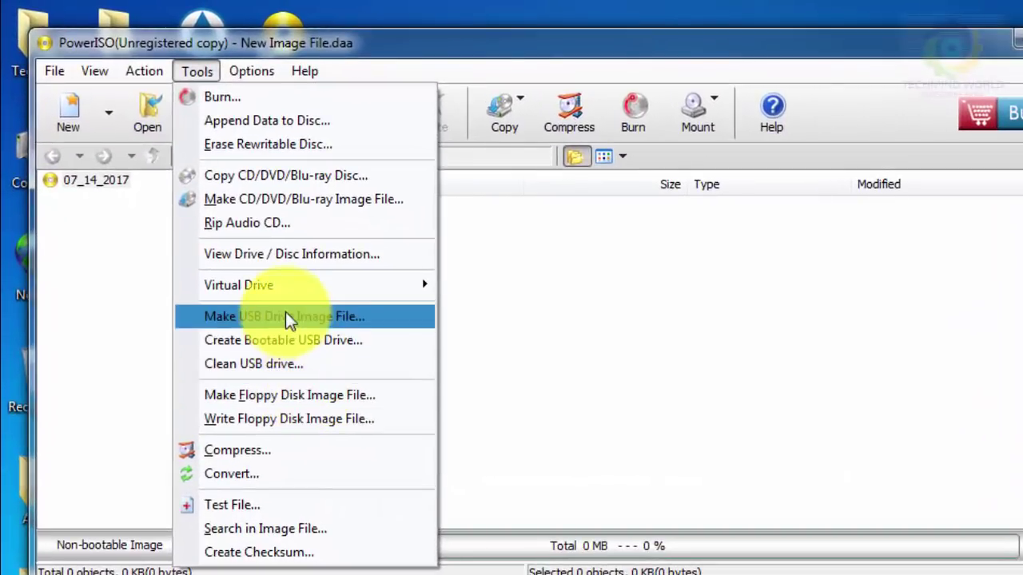
left_click(290, 343)
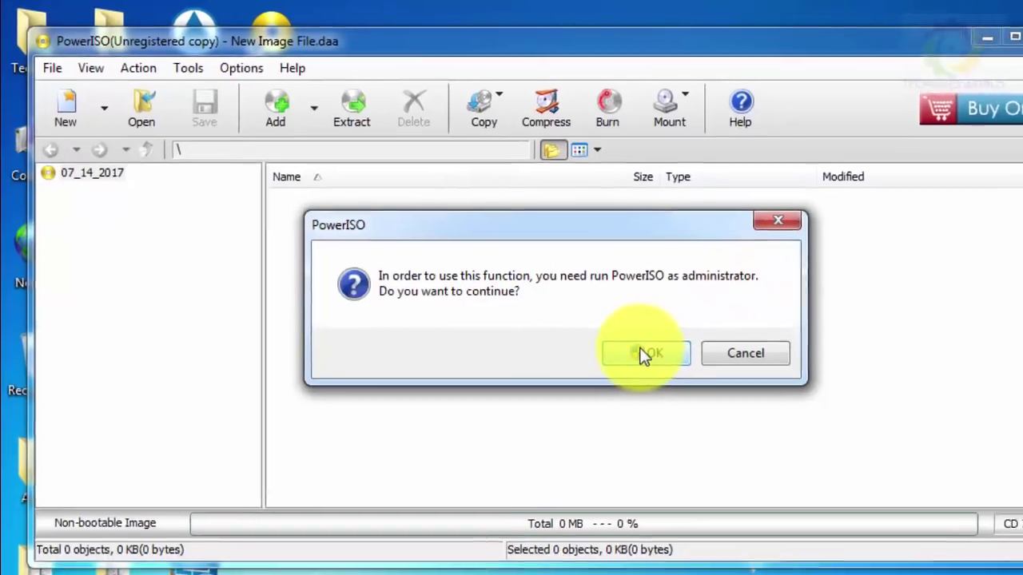
left_click(674, 366)
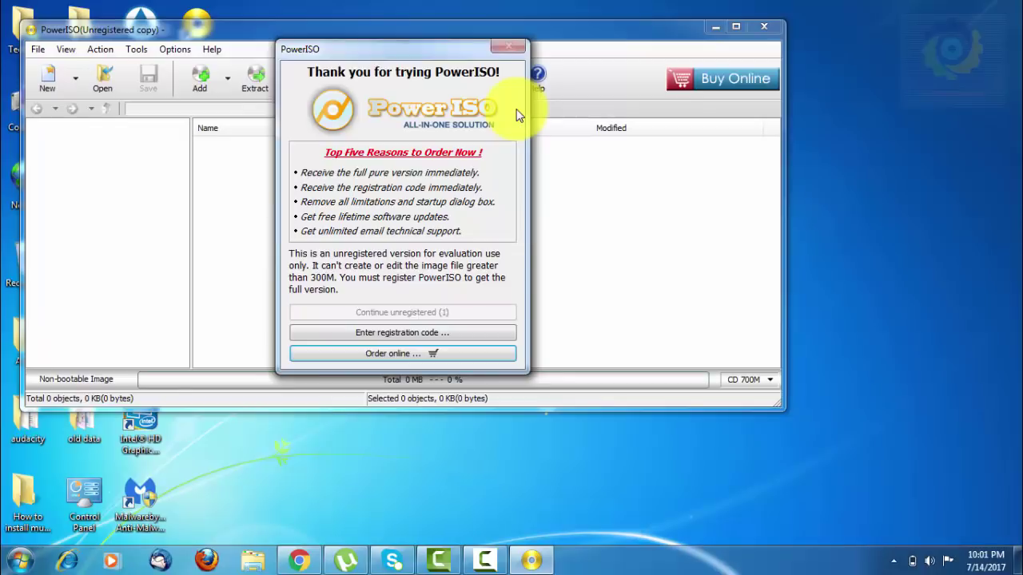
left_click(511, 53)
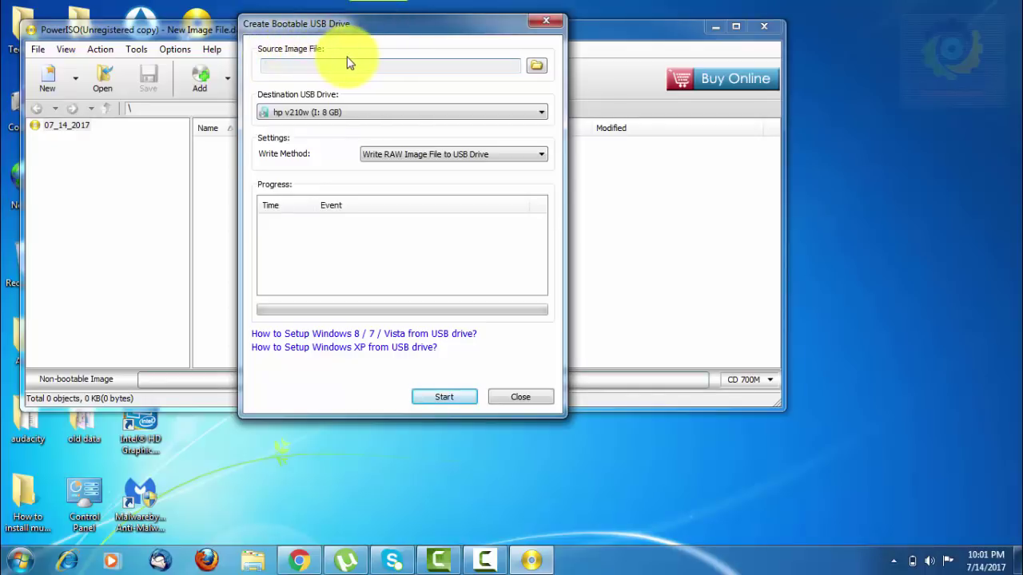
Step: Choose "CD_ROM 7 all verson.iso" from E:\OS Images as the source image, with hp v210w (I: 8 GB) as the destination USB drive
left_click(541, 69)
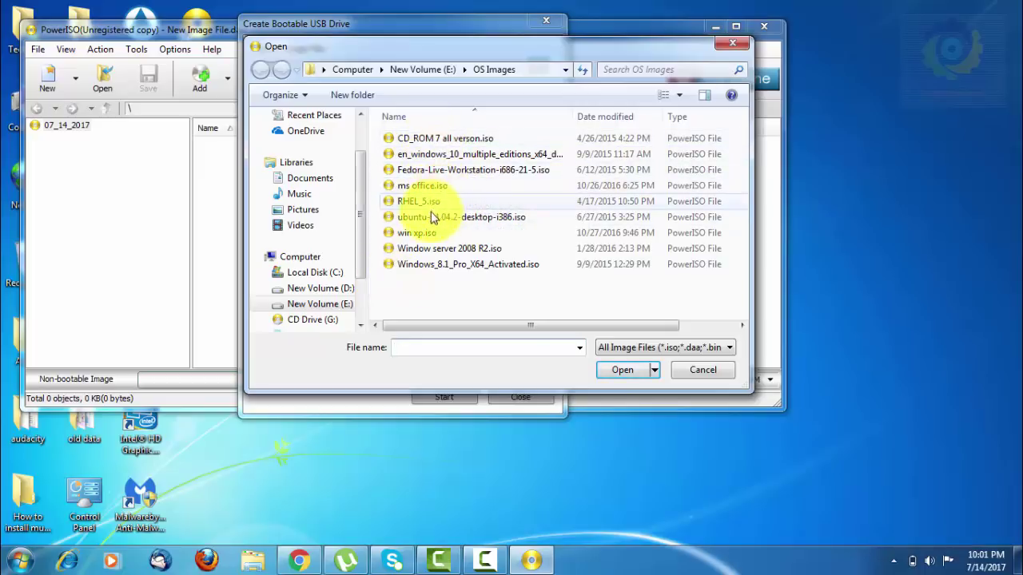
left_click(459, 142)
left_click(614, 372)
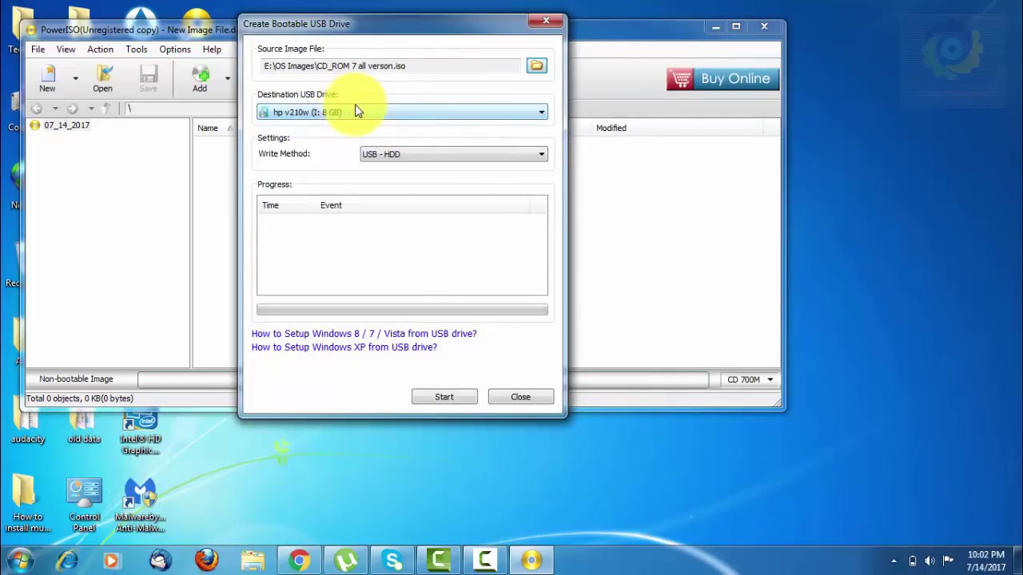
left_click(459, 117)
left_click(458, 123)
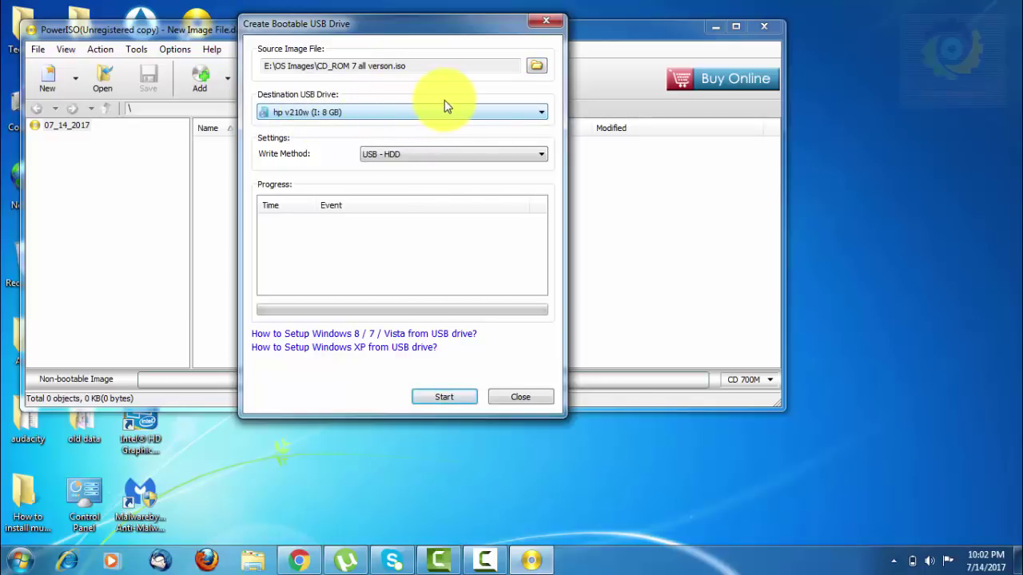
Step: Write the image to the USB drive, accepting that its data is overwritten, and close PowerISO once writing has finished
left_click(446, 399)
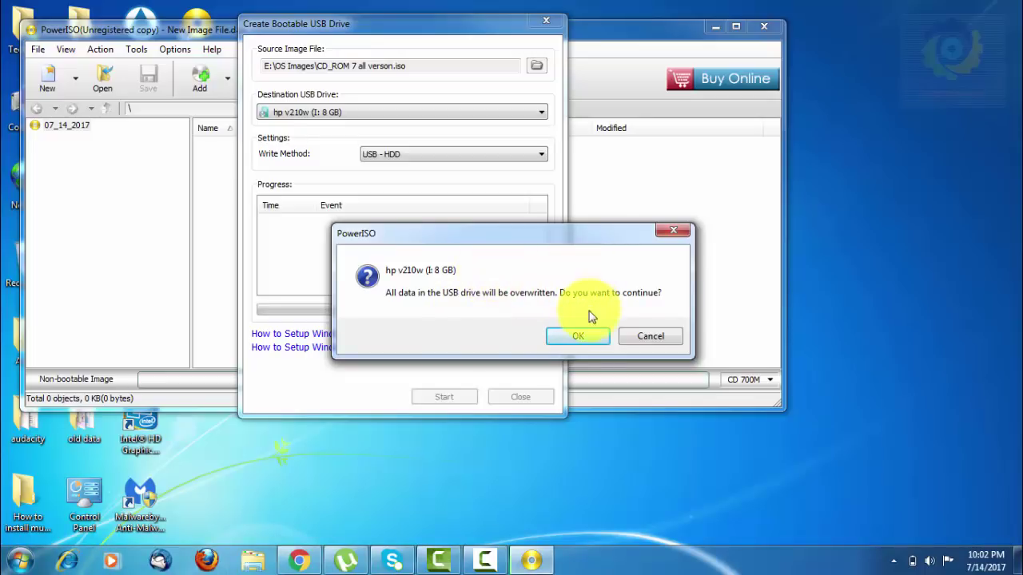
left_click(590, 339)
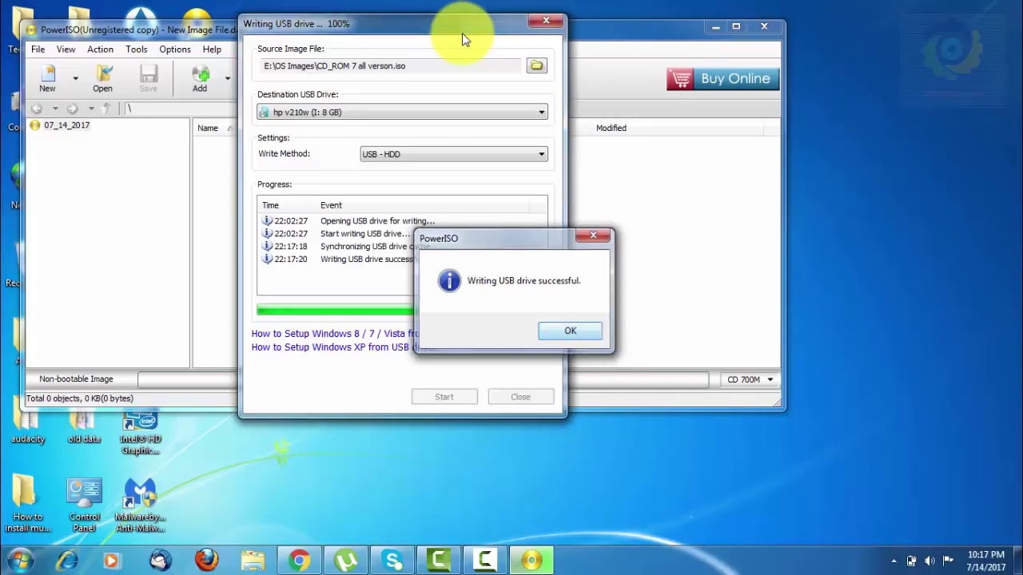
key("Return")
key("alt+F4")
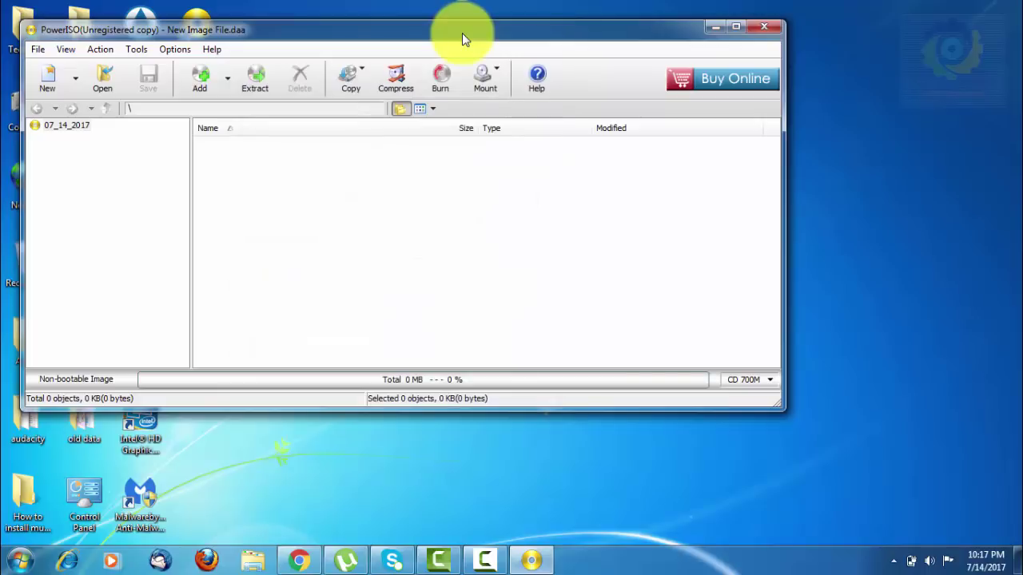
key("alt+F4")
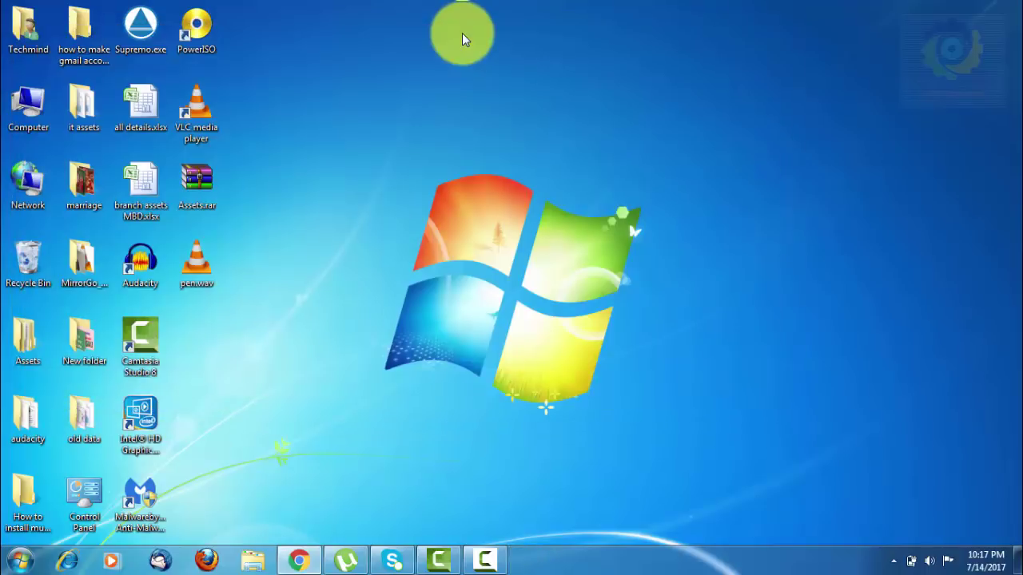
Step: Open the CD_ROM (I:) drive from Computer and look over the files written to it
key("Return")
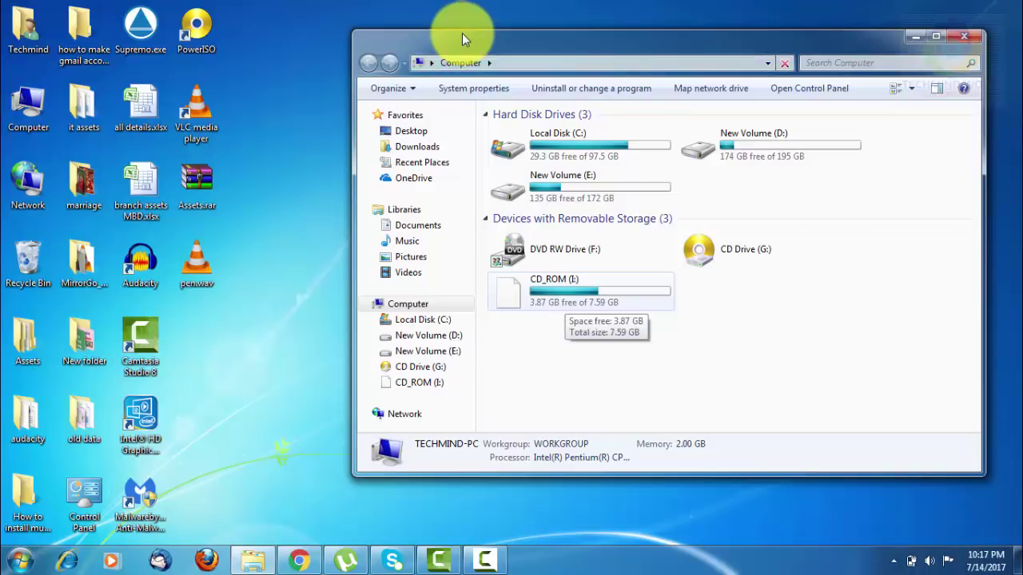
key("space")
key("Return")
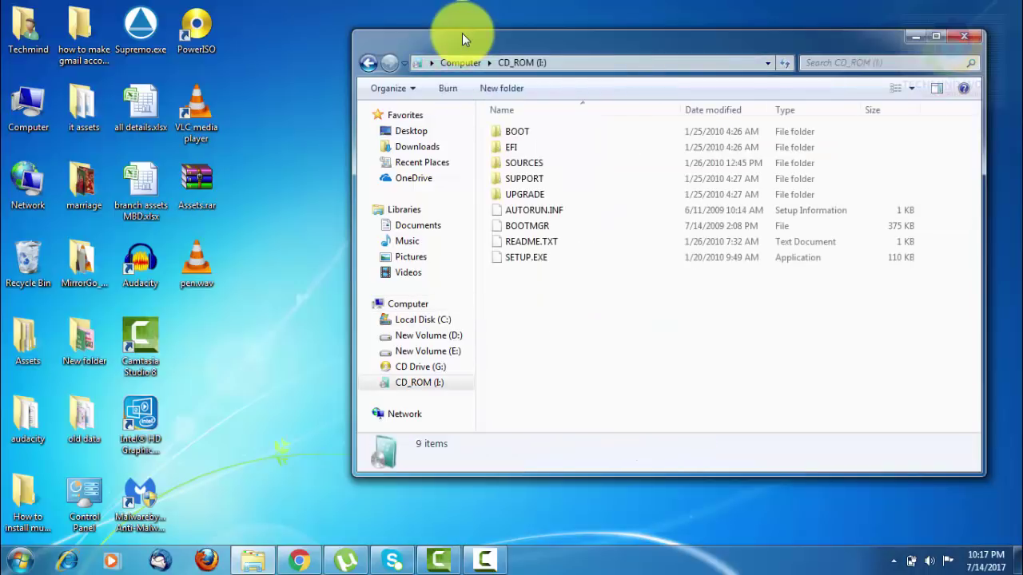
key("Down")
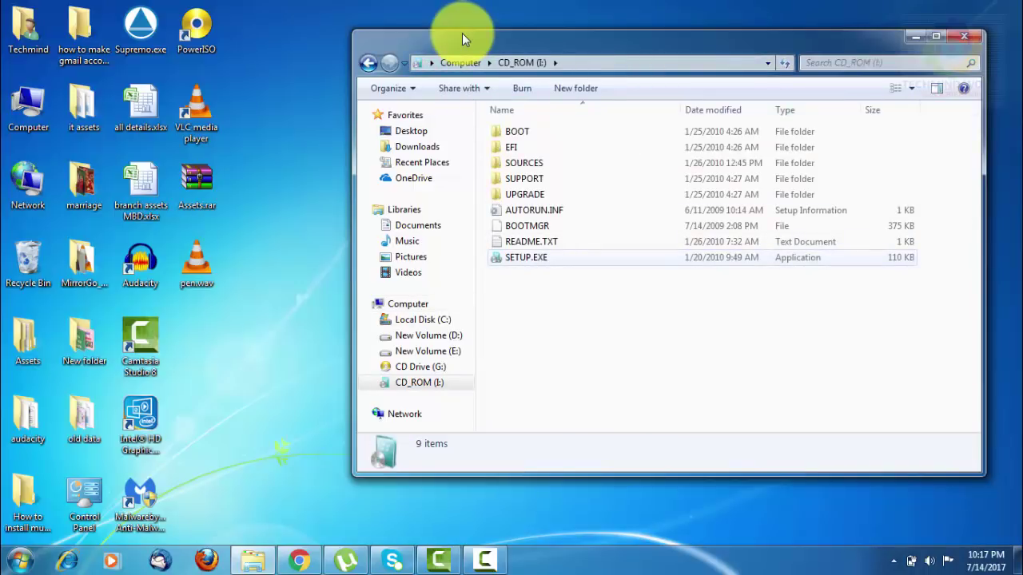